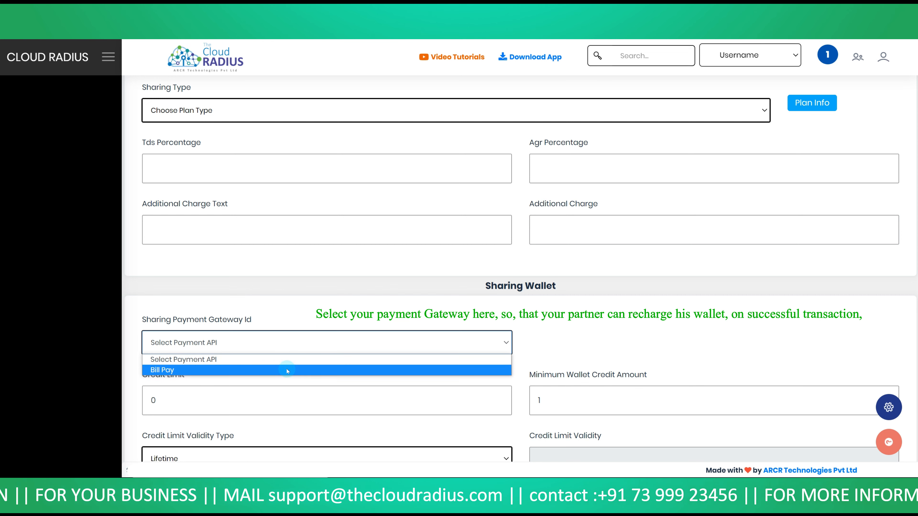
Select Bill Pay as the sharing payment gateway and set the sharing wallet's credit limit to 1000.
click(287, 369)
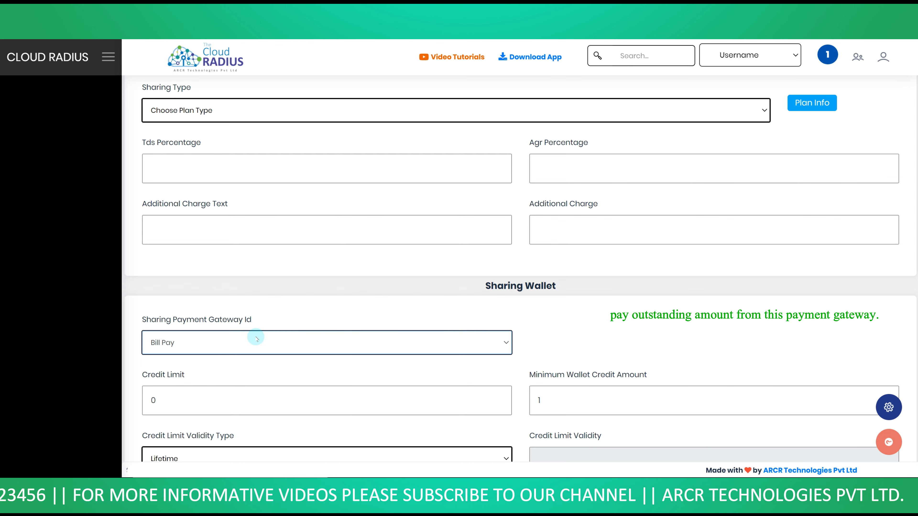
scroll(256, 338, down, 1)
scroll(256, 338, down, 2)
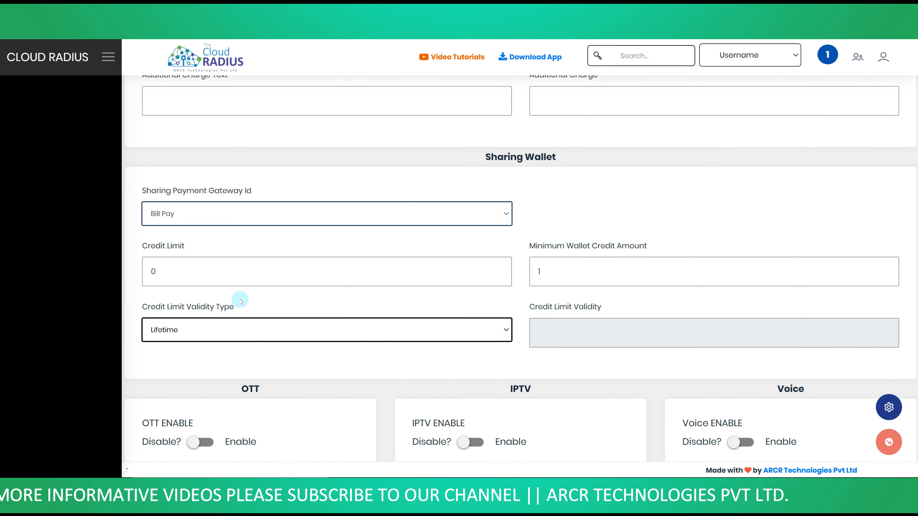
click(219, 273)
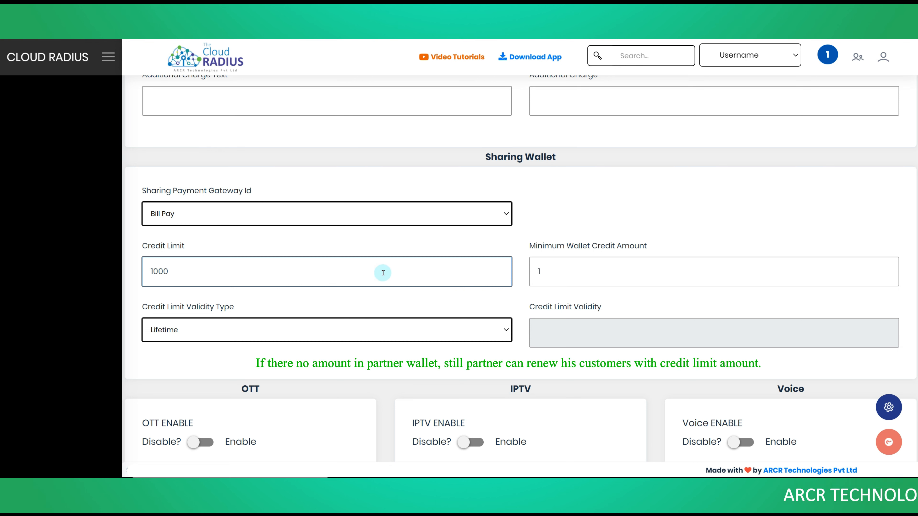
click(345, 272)
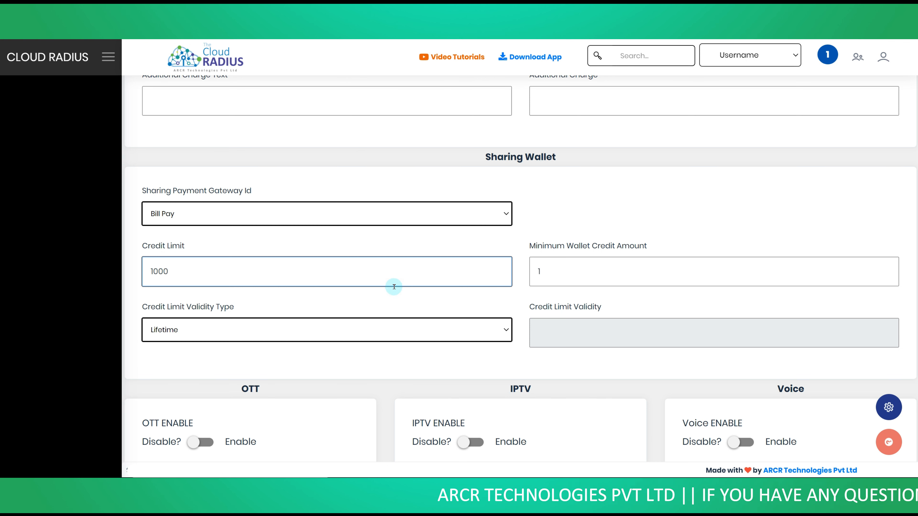
Set the sharing wallet's minimum wallet credit amount to 1000.
click(563, 266)
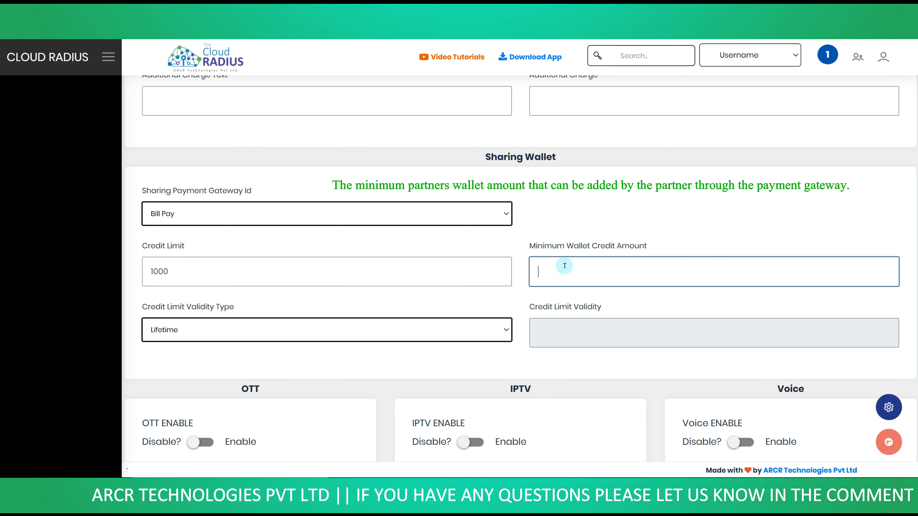
text(10)
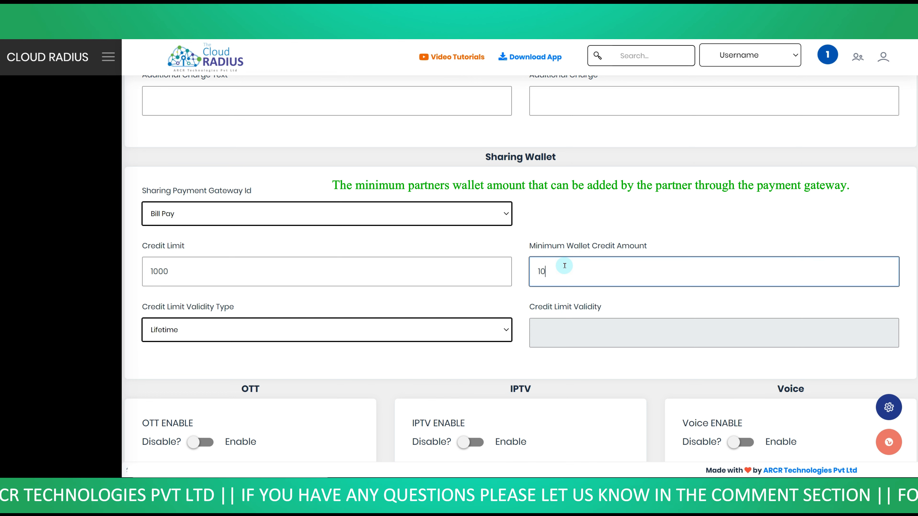
text(00)
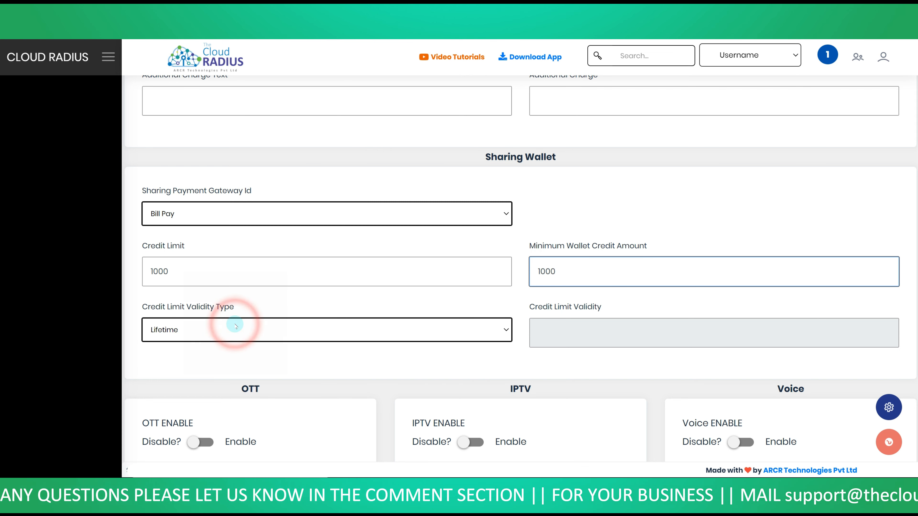
Set the credit limit validity type to Lifetime.
click(231, 335)
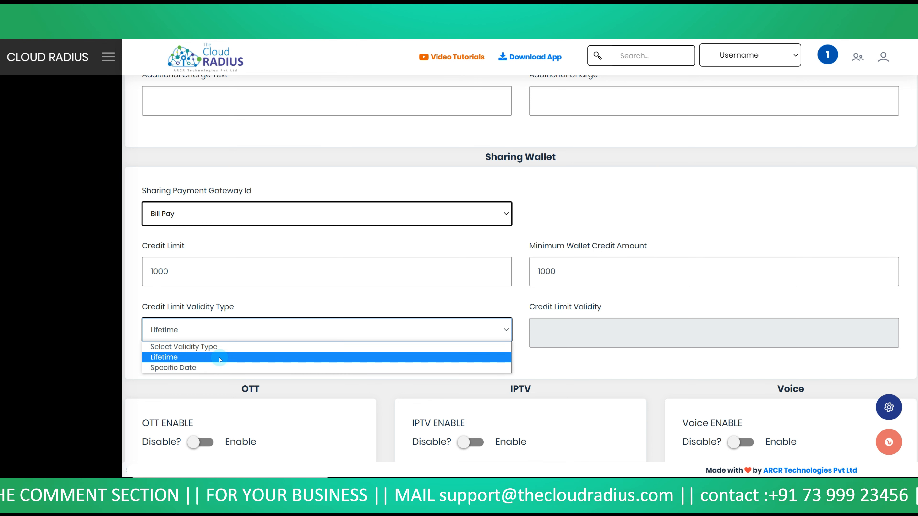
click(216, 357)
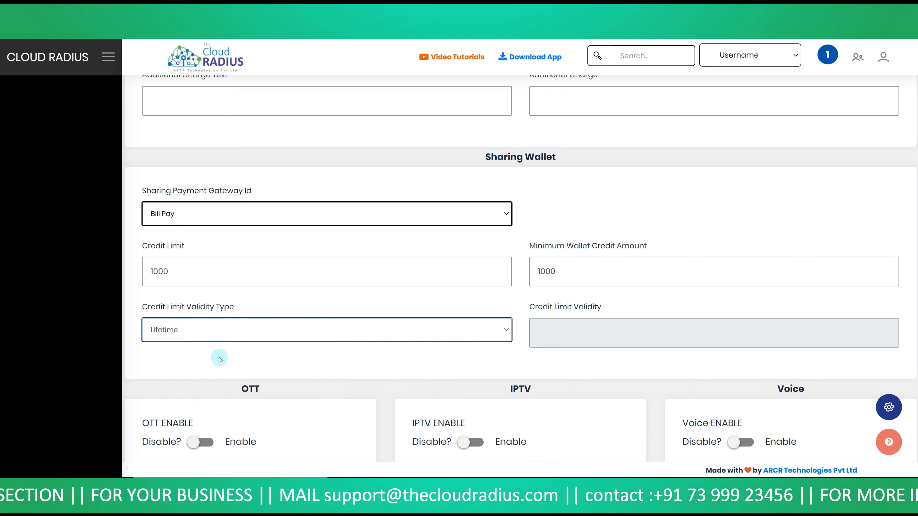
click(143, 352)
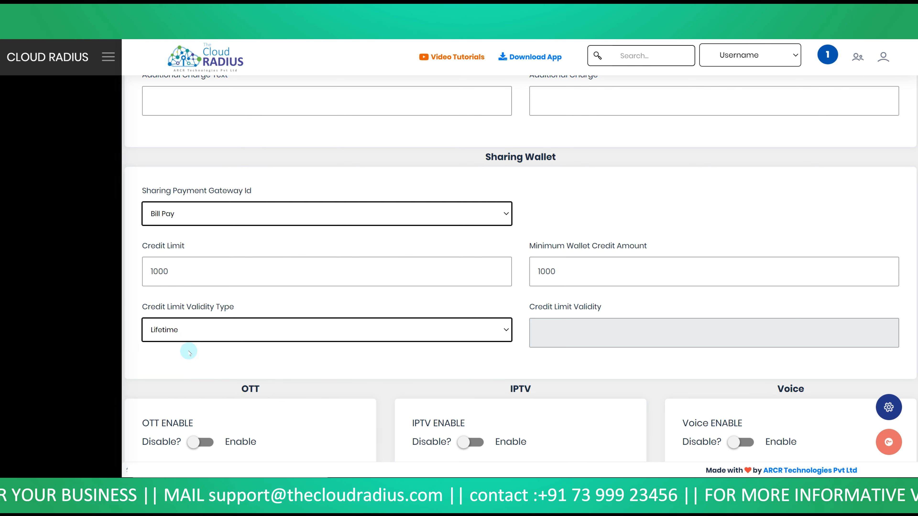
Set the credit limit validity type to Specific Date and open the calendar for the credit limit validity.
click(203, 335)
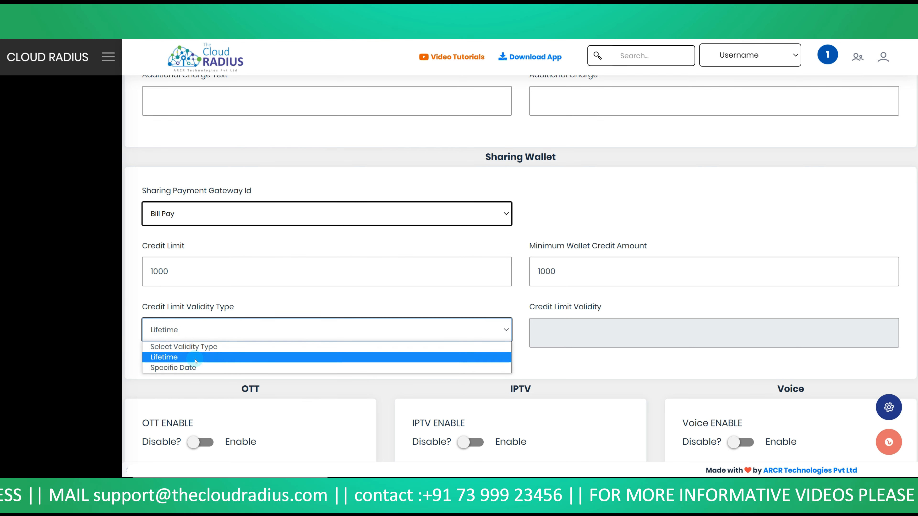
click(194, 366)
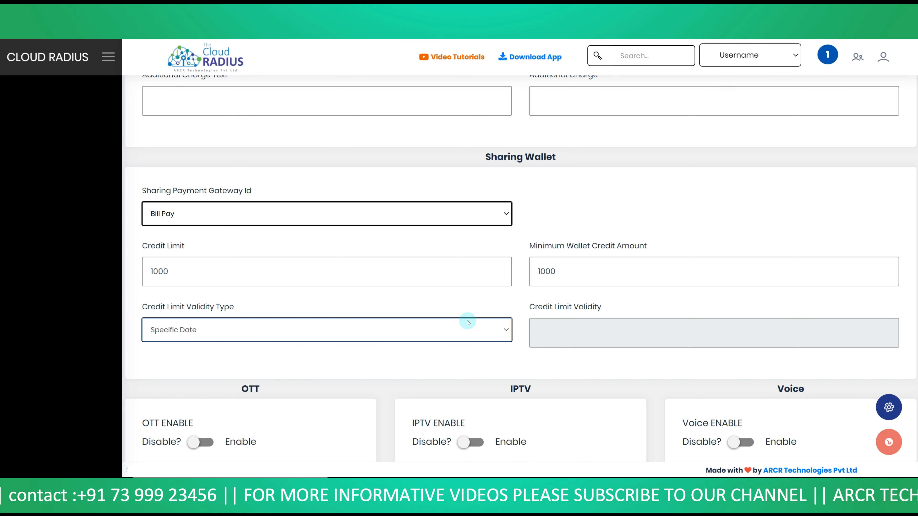
click(557, 327)
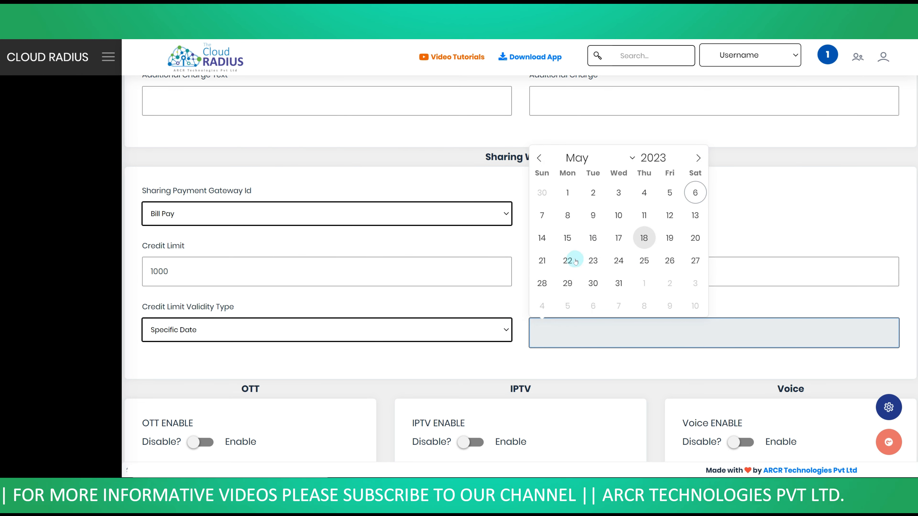
click(568, 329)
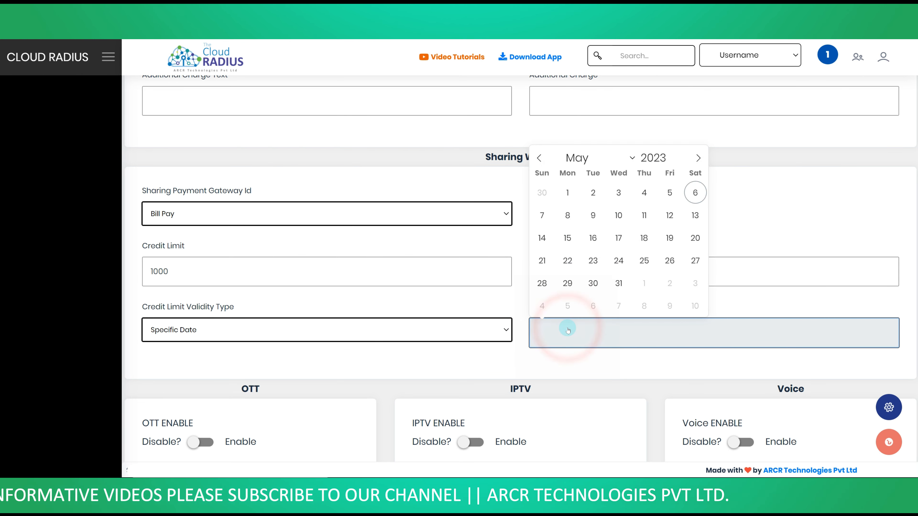
Enable OTT for the partner and enable its sharing option.
scroll(548, 302, down, 5)
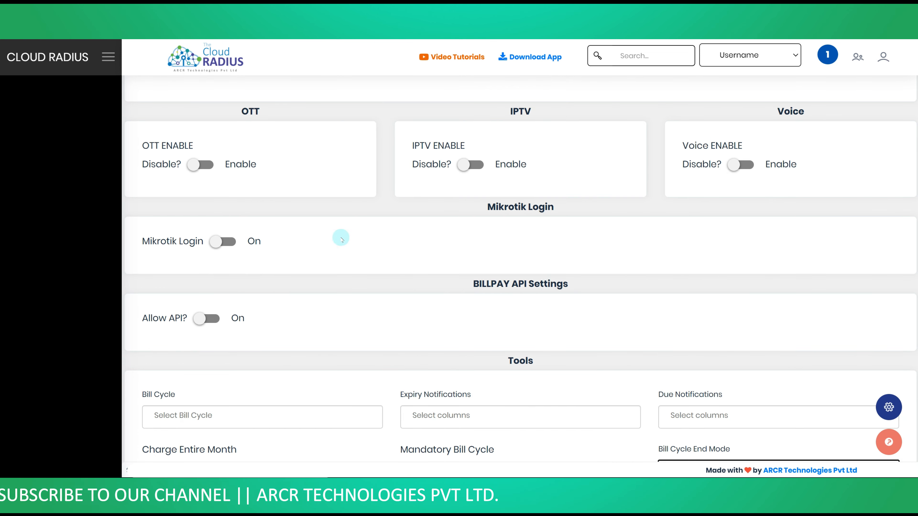
click(272, 110)
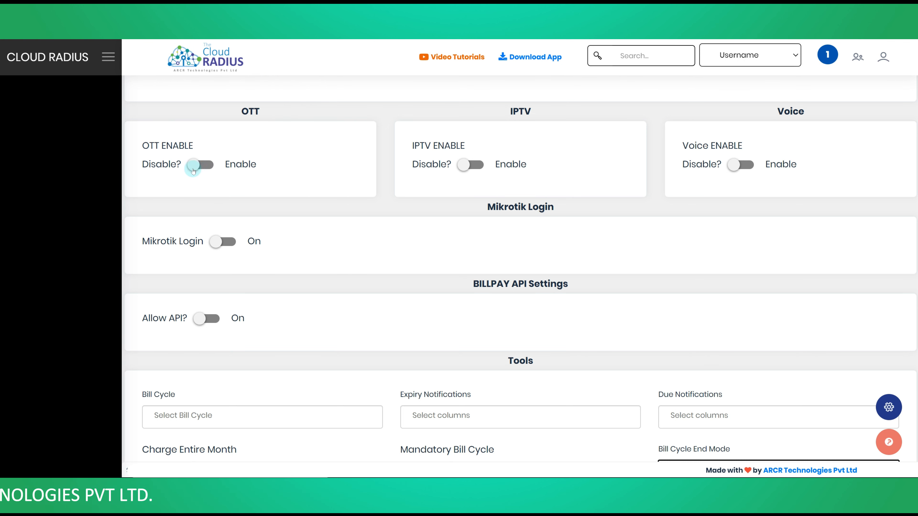
click(208, 166)
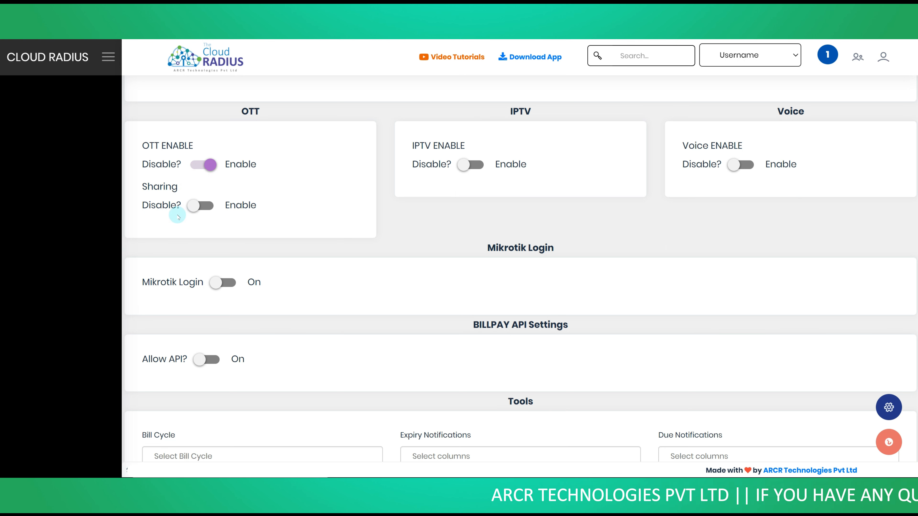
click(211, 207)
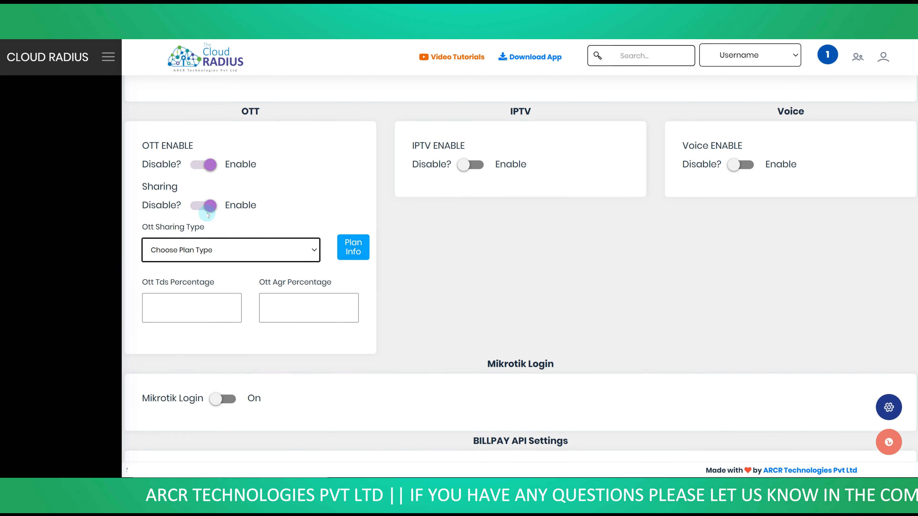
Examine the OTT sharing type choices and the sharing plan info on how TDS and AGR are calculated.
click(239, 245)
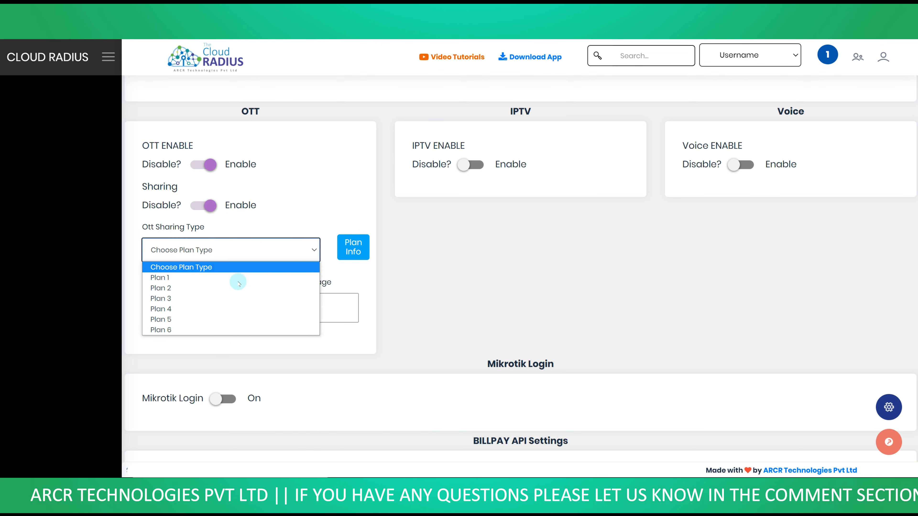
click(238, 267)
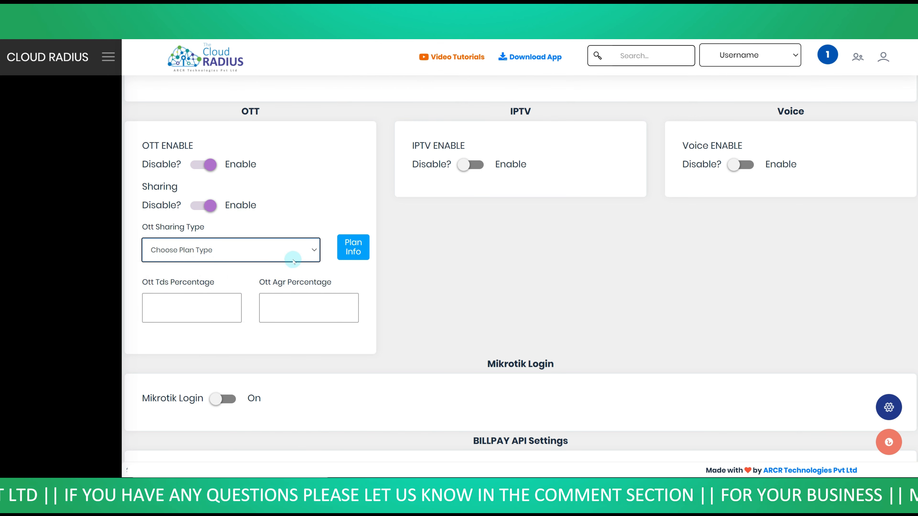
click(208, 297)
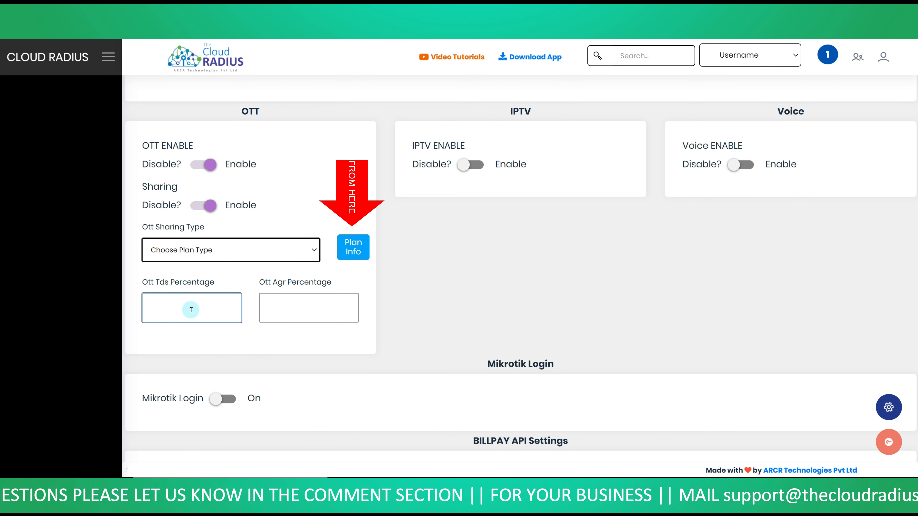
click(350, 247)
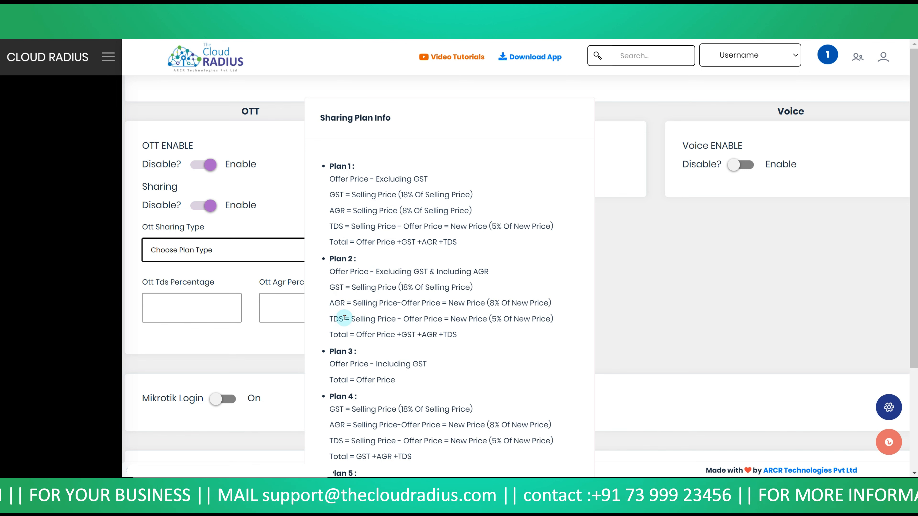
click(230, 298)
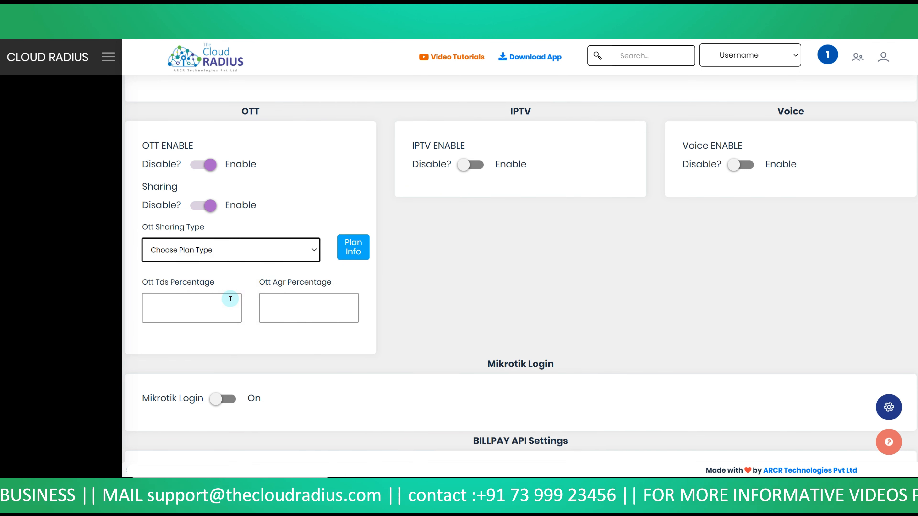
click(290, 305)
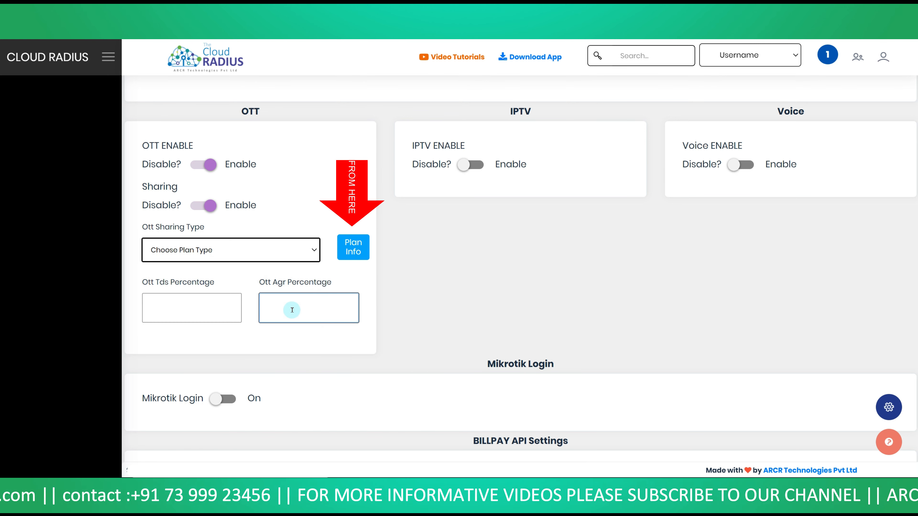
click(352, 248)
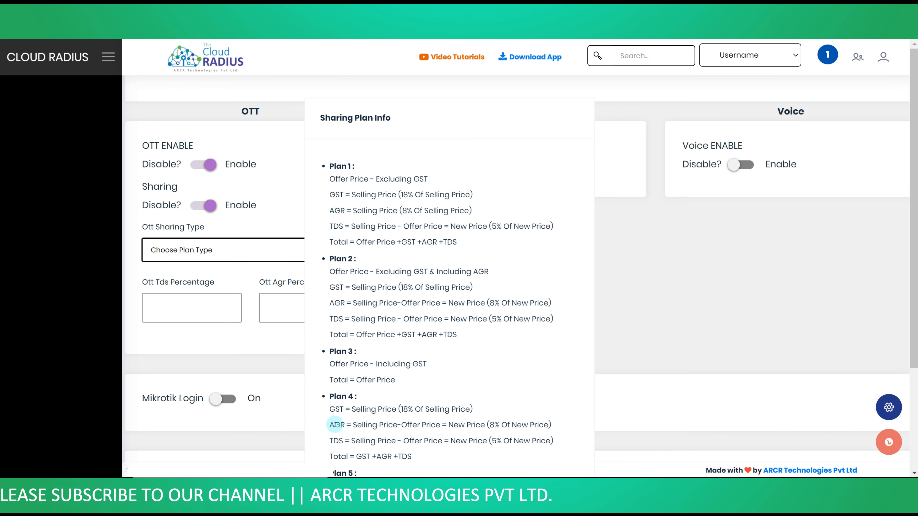
click(283, 320)
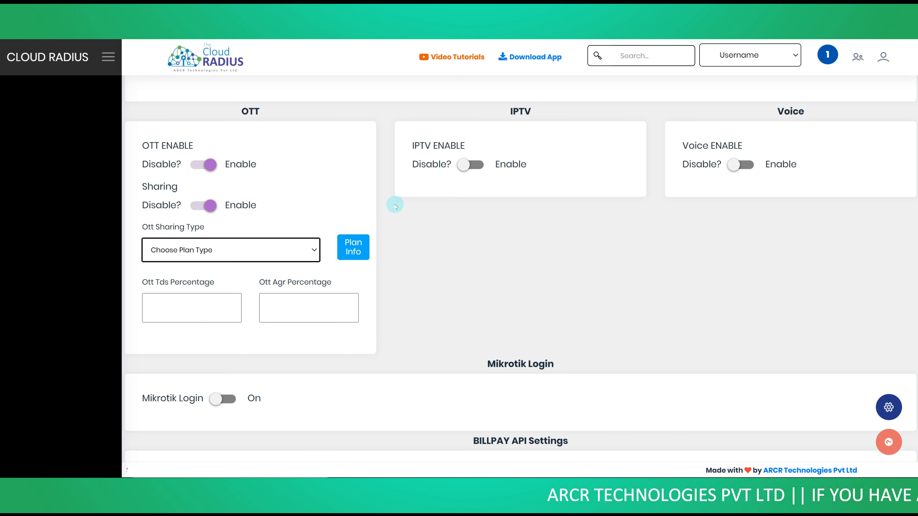
Enable IPTV for the partner and enable its sharing option.
click(540, 117)
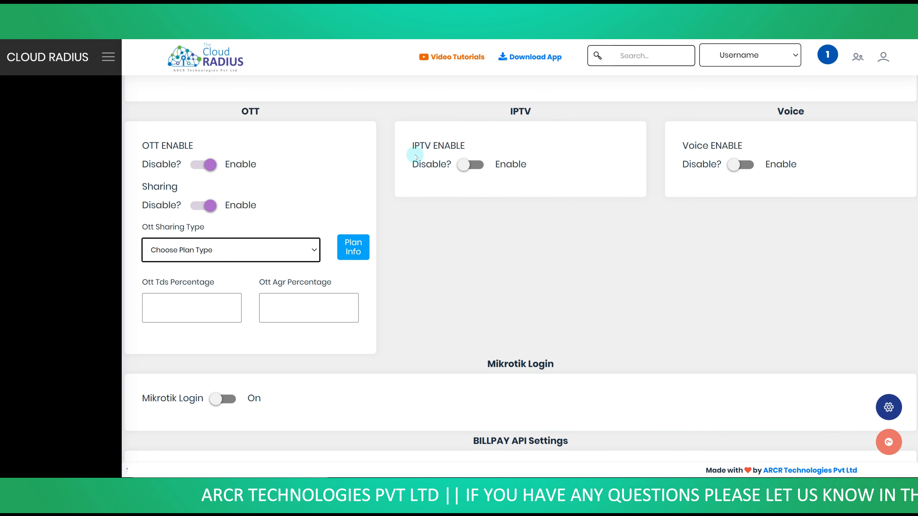
click(479, 166)
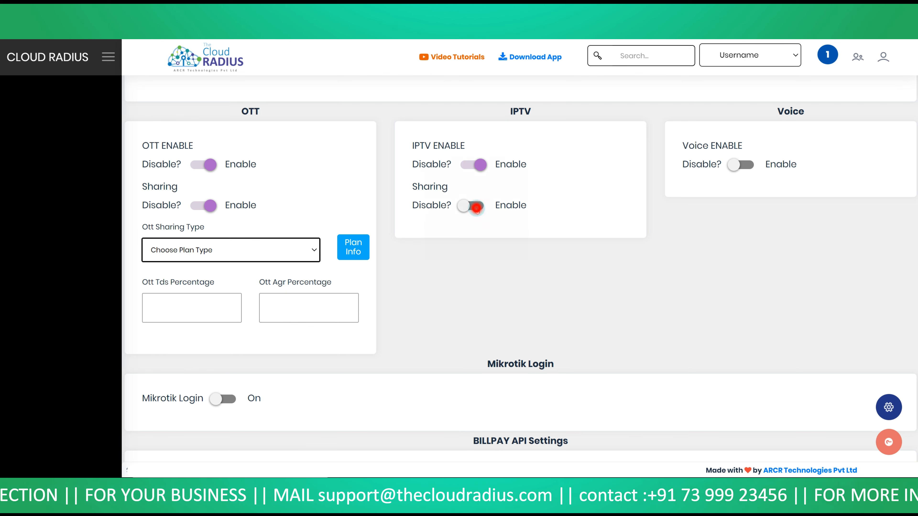
click(475, 208)
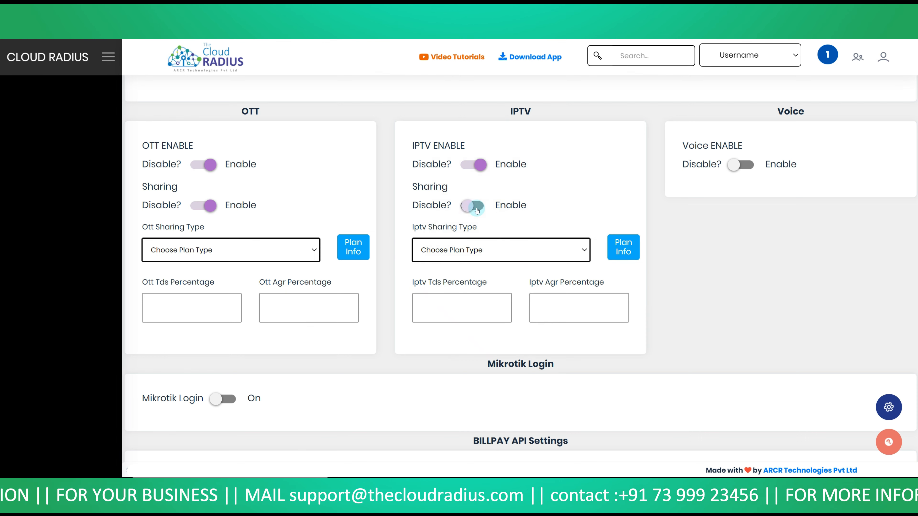
Examine the IPTV sharing type choices and the IPTV TDS and AGR percentage fields.
click(478, 248)
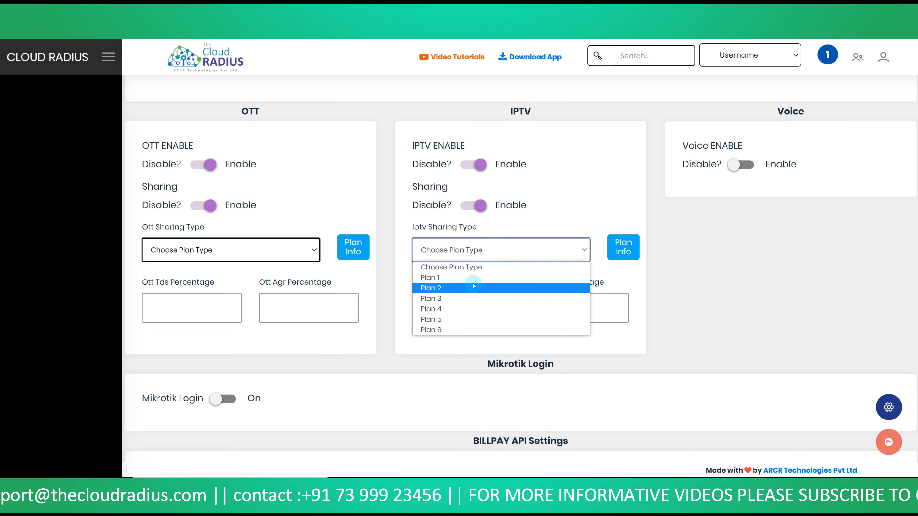
click(476, 270)
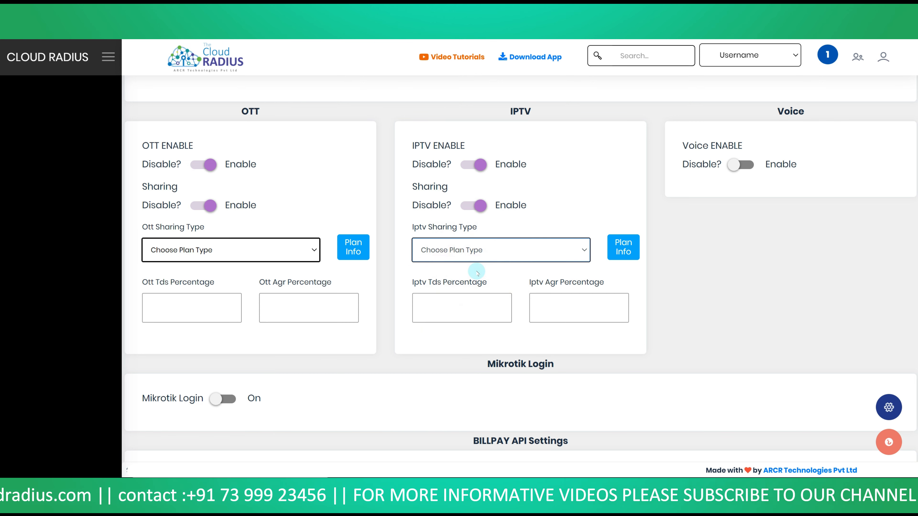
click(475, 304)
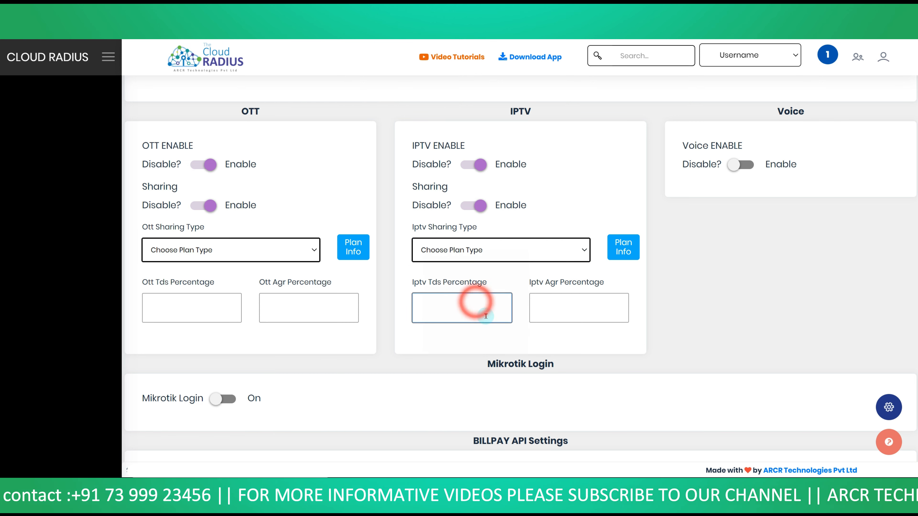
click(543, 314)
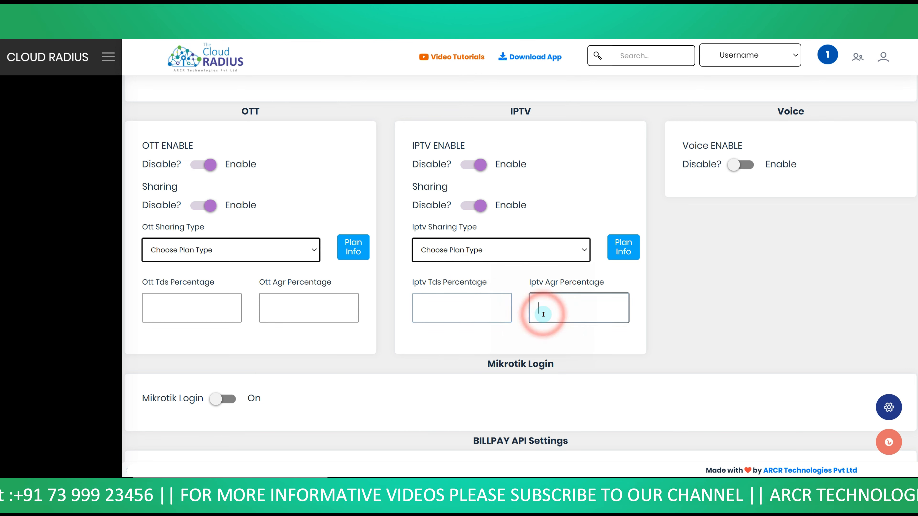
click(487, 306)
click(539, 306)
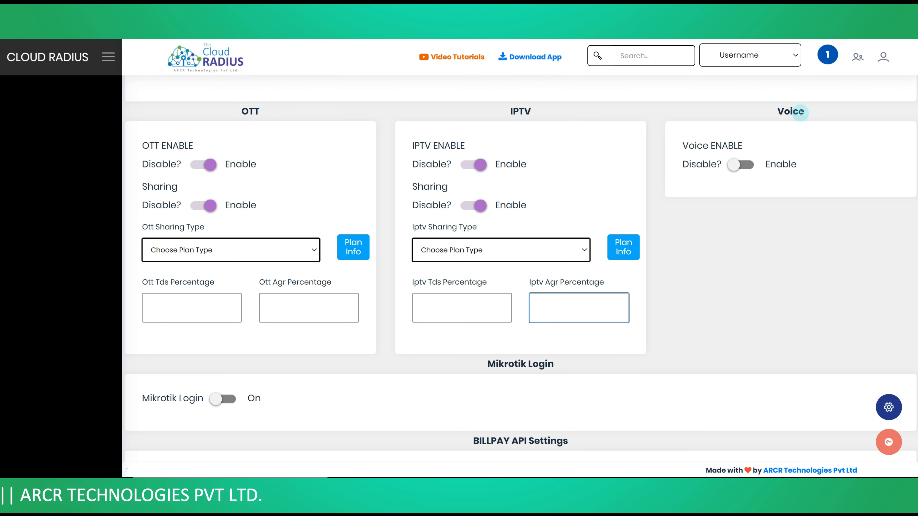
click(810, 119)
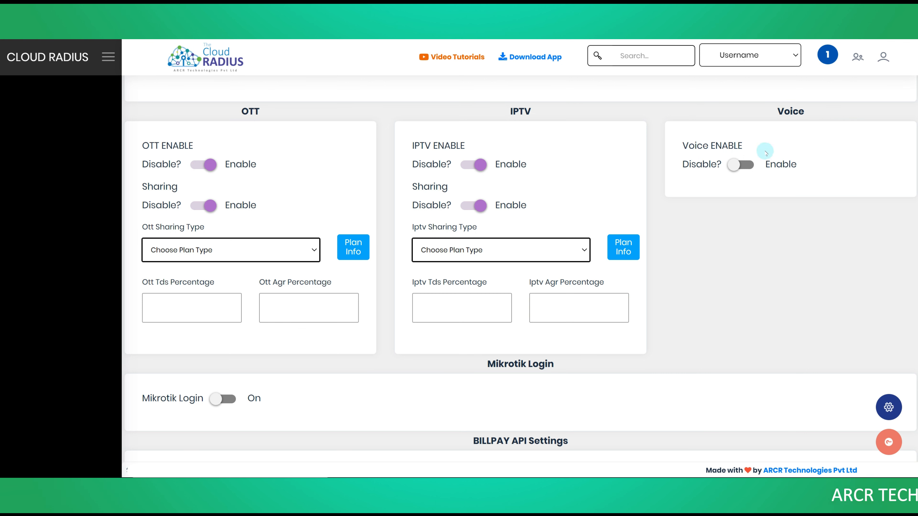
Enable Voice and its sharing option for the partner, and check the Voice sharing type choices and the TDS and AGR percentage fields.
click(754, 167)
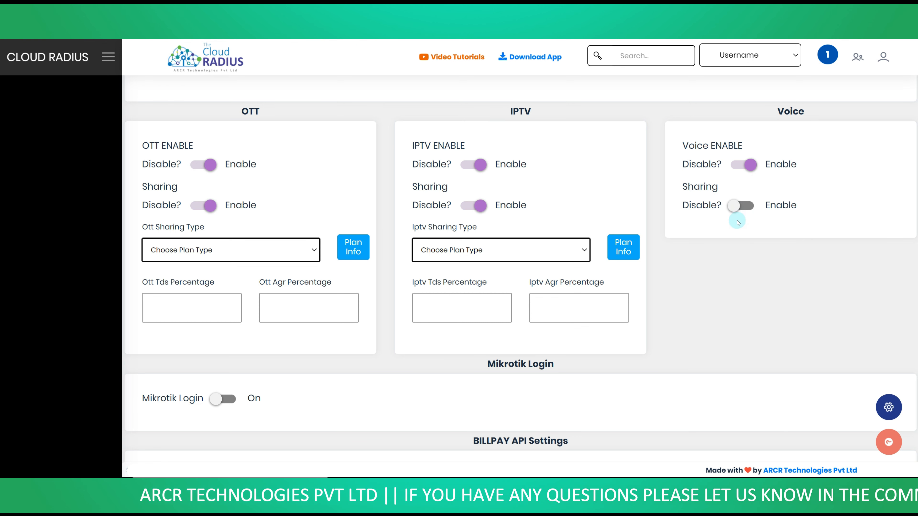
click(741, 207)
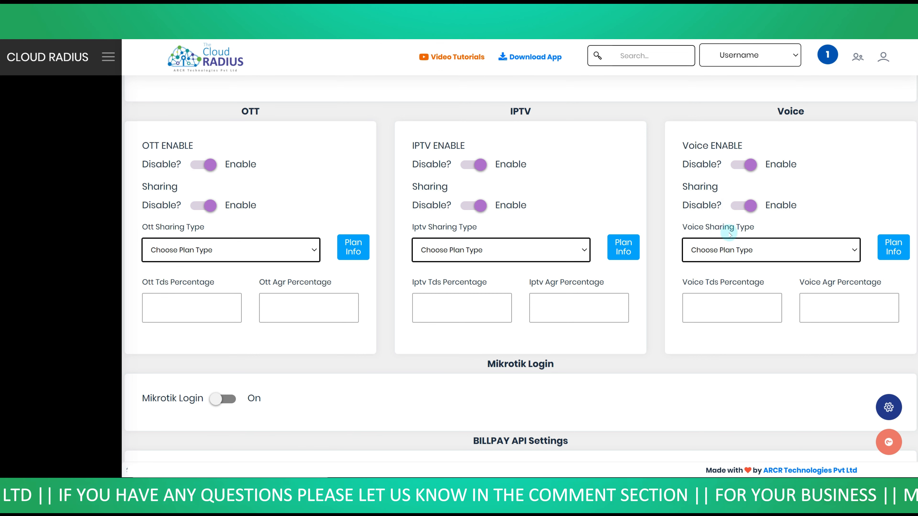
click(750, 253)
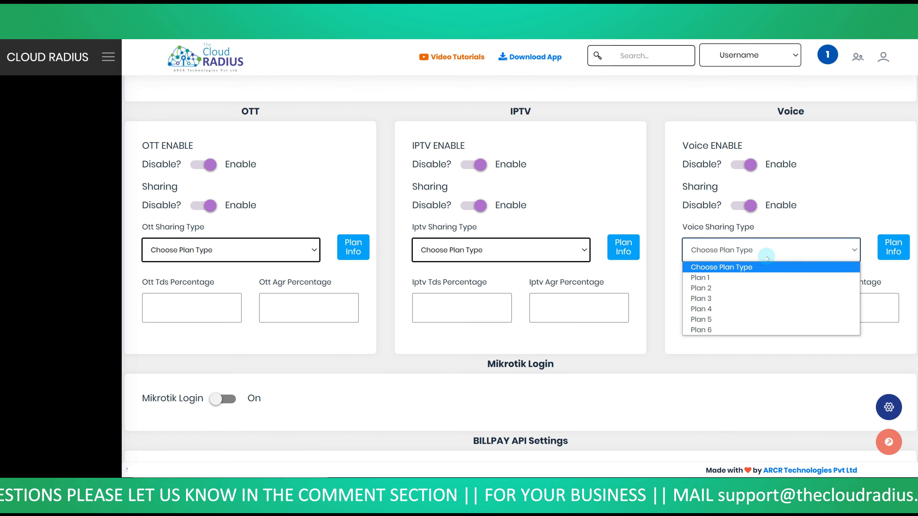
click(757, 268)
click(746, 303)
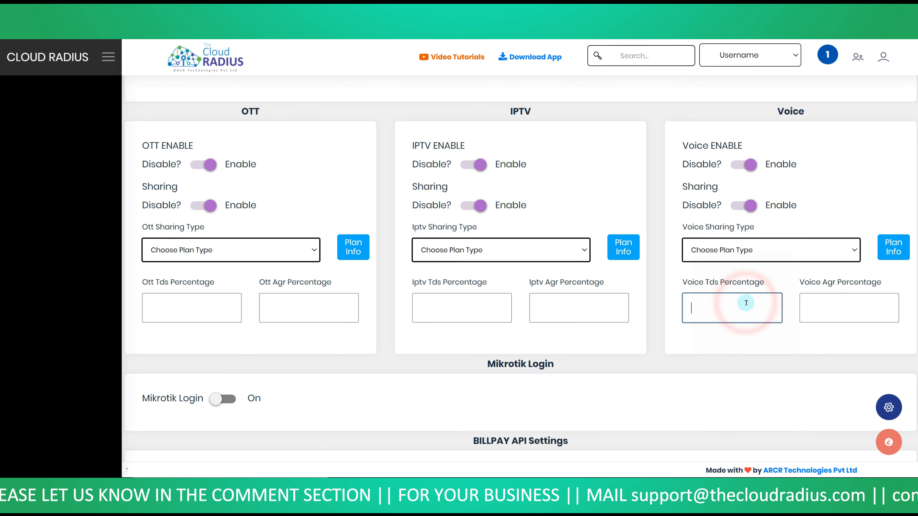
click(814, 309)
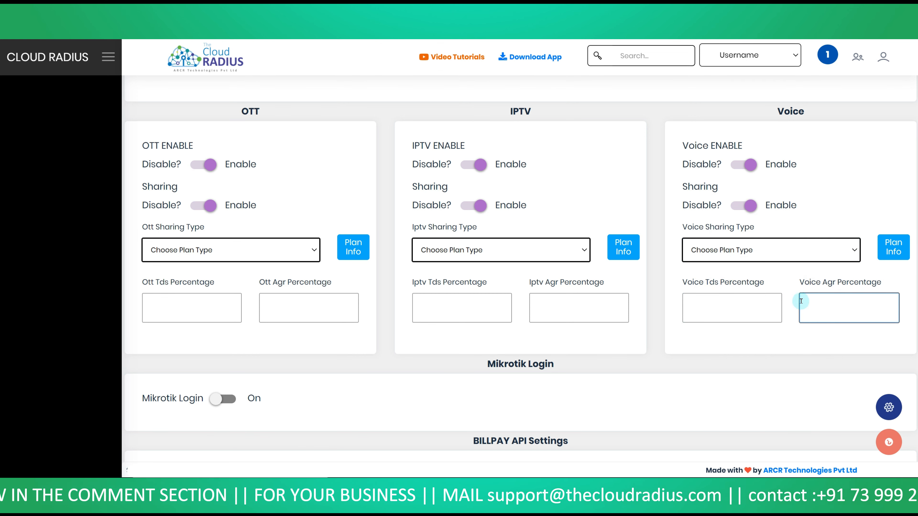
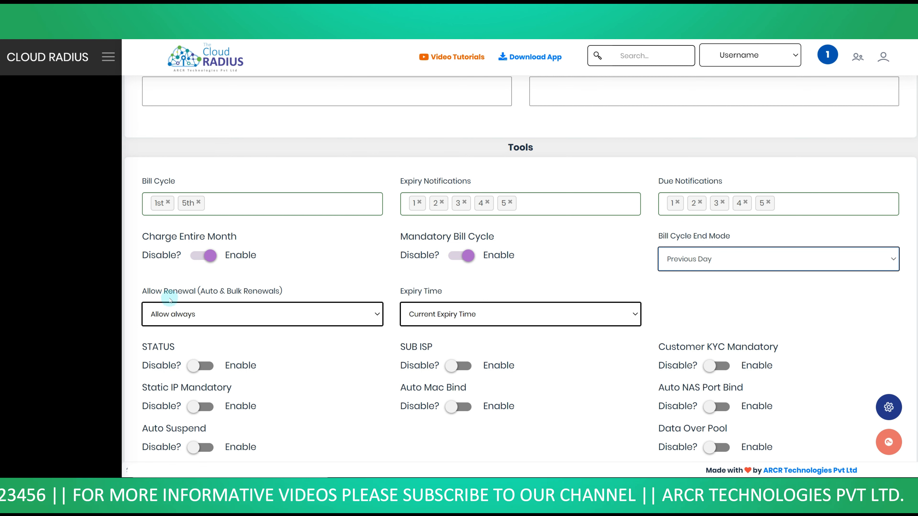
Restrict auto and bulk renewals to "Allow only have enough balance" in the partner's Tools settings.
click(237, 315)
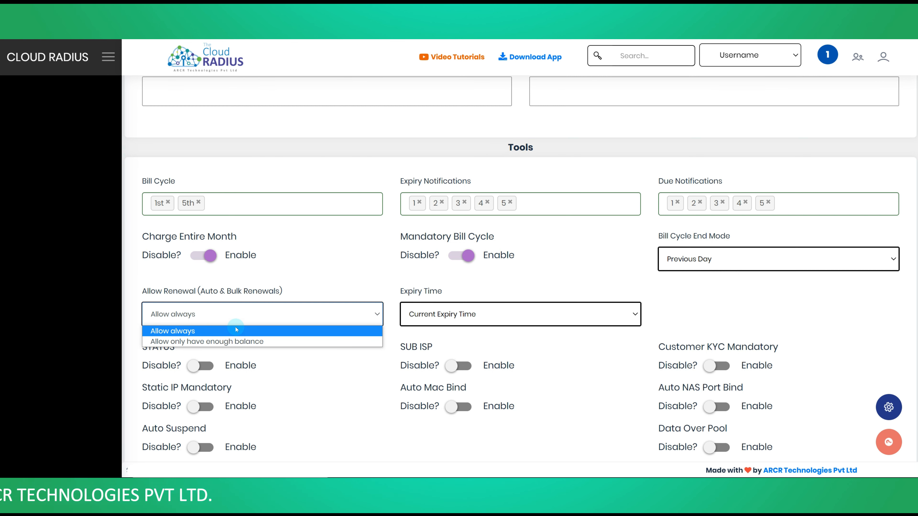
click(236, 341)
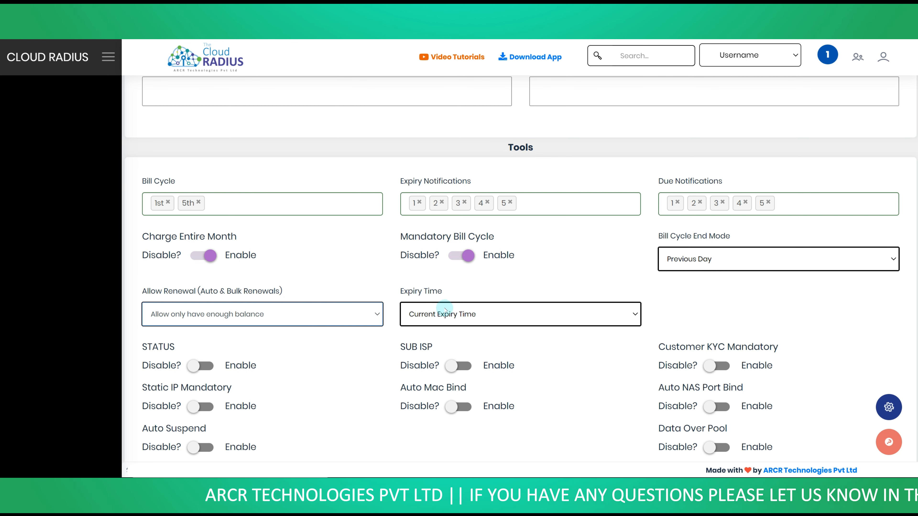
Try the Current, Previous and Fixed Expiry Time options for the partner, including the time entry field of the fixed option.
click(486, 312)
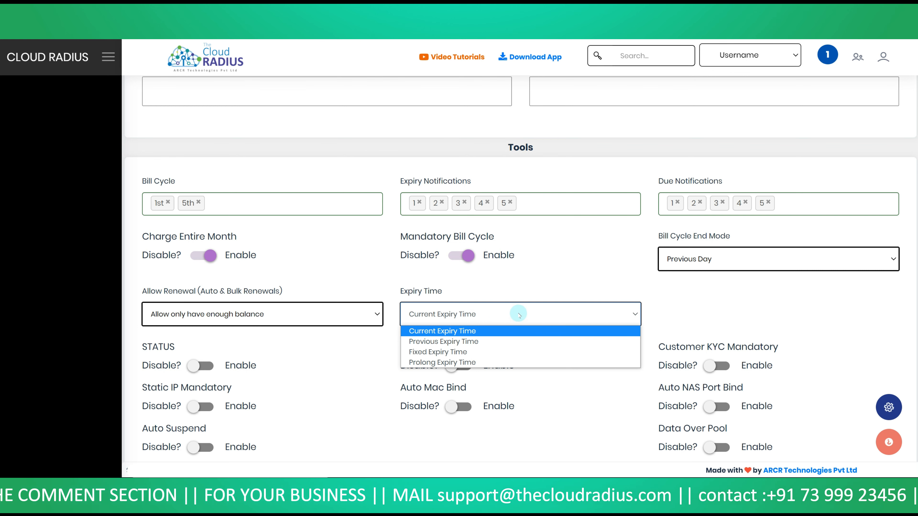
click(511, 331)
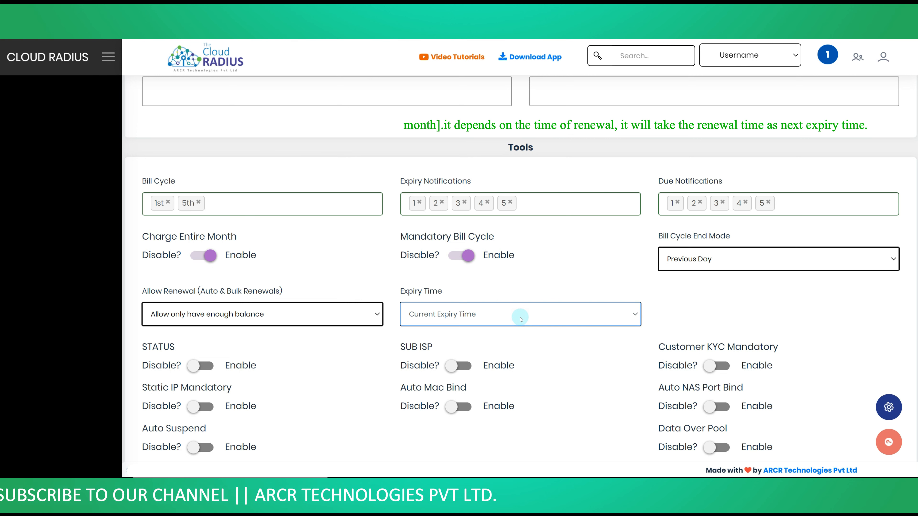
click(504, 311)
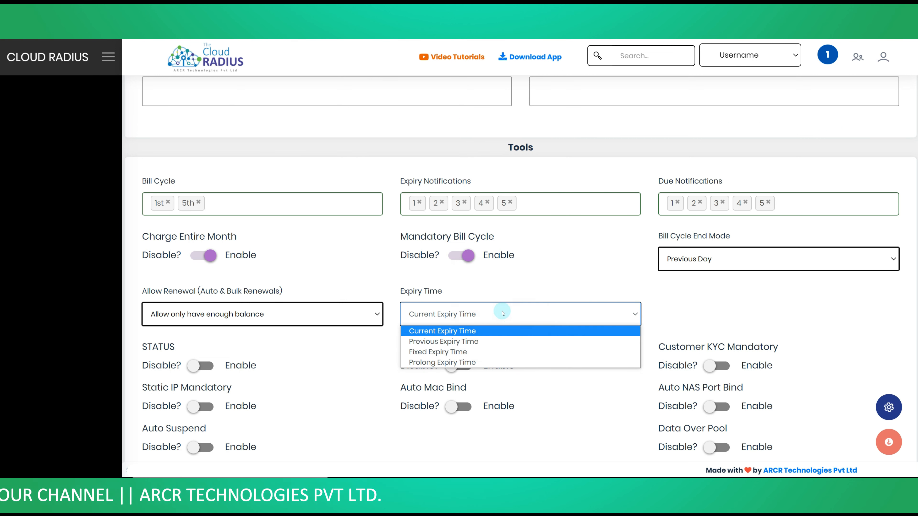
click(492, 341)
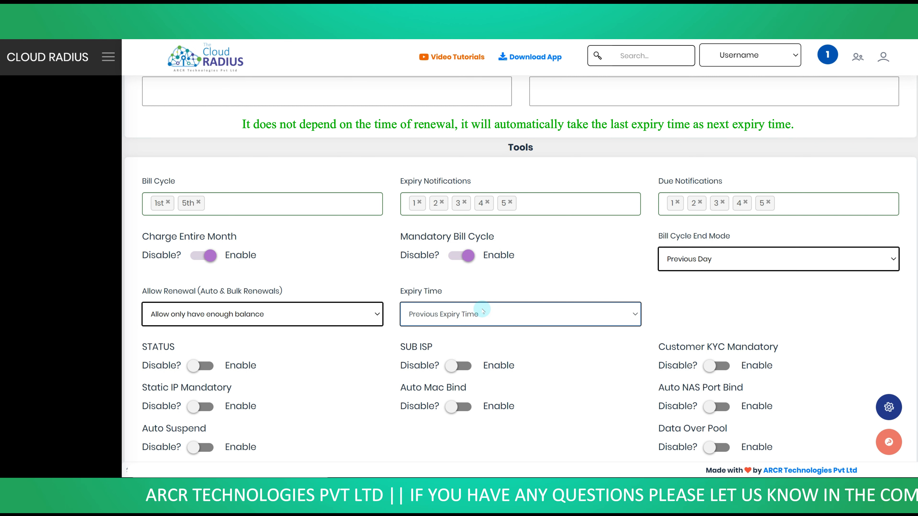
click(510, 318)
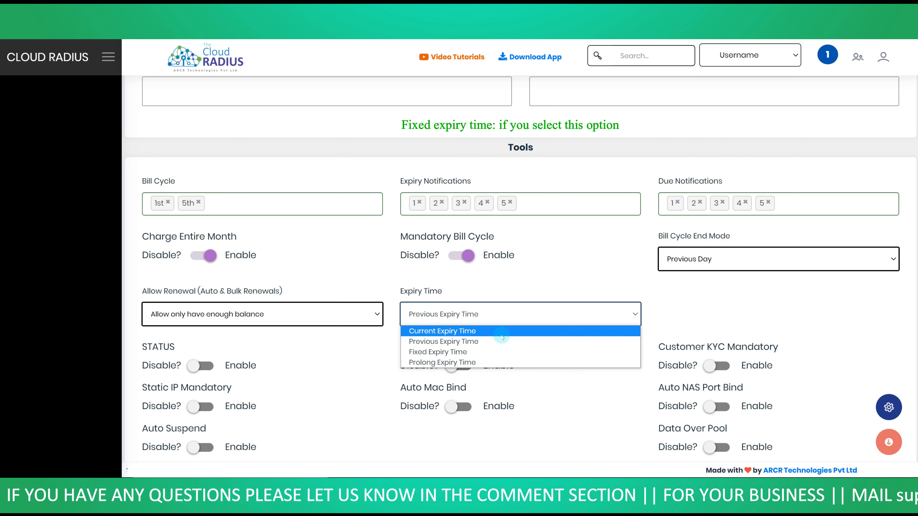
click(497, 351)
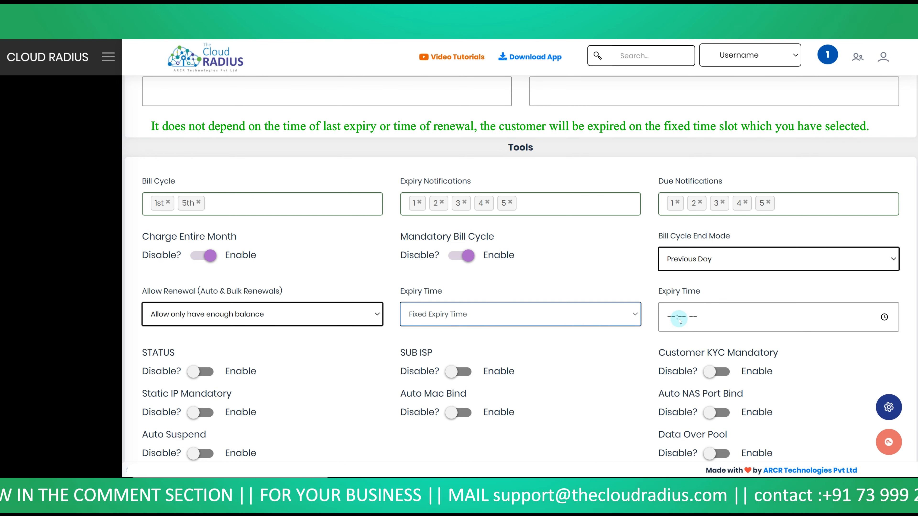
click(726, 313)
click(726, 313)
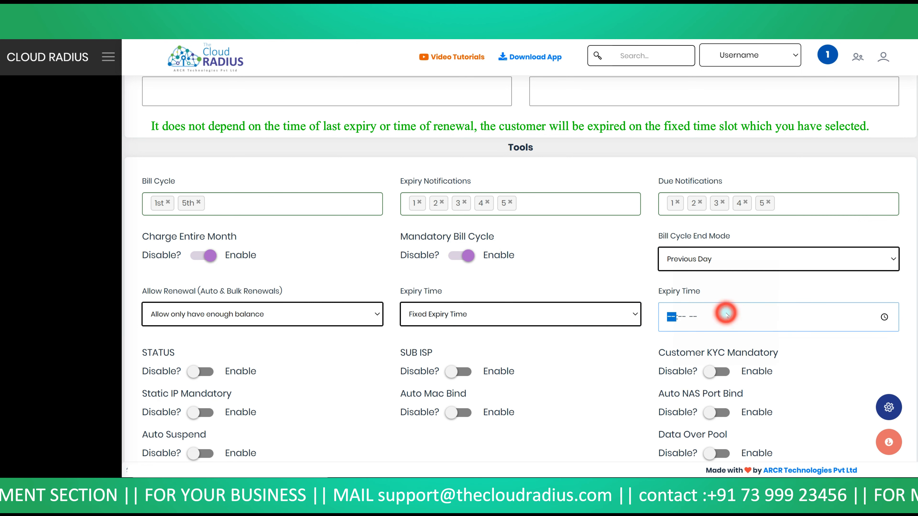
click(706, 313)
Set the partner's expiry time option to Prolong Expiry Time.
click(551, 314)
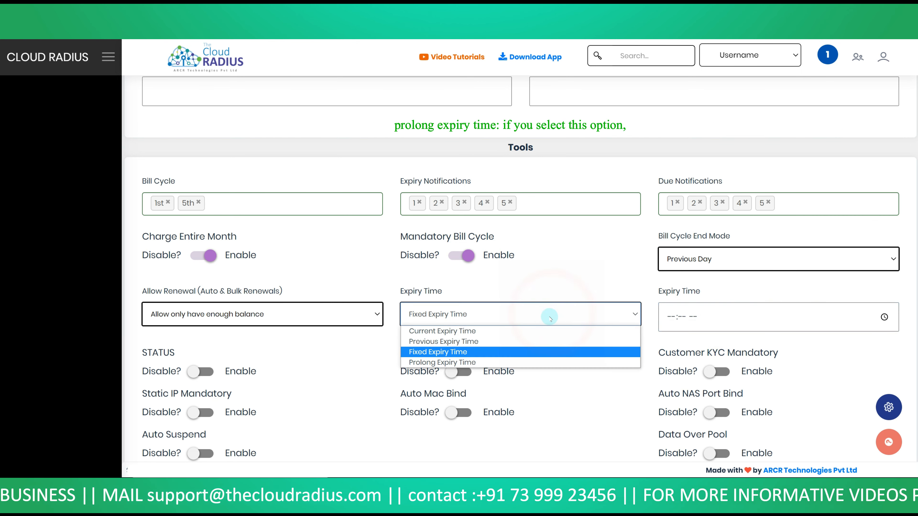
click(523, 362)
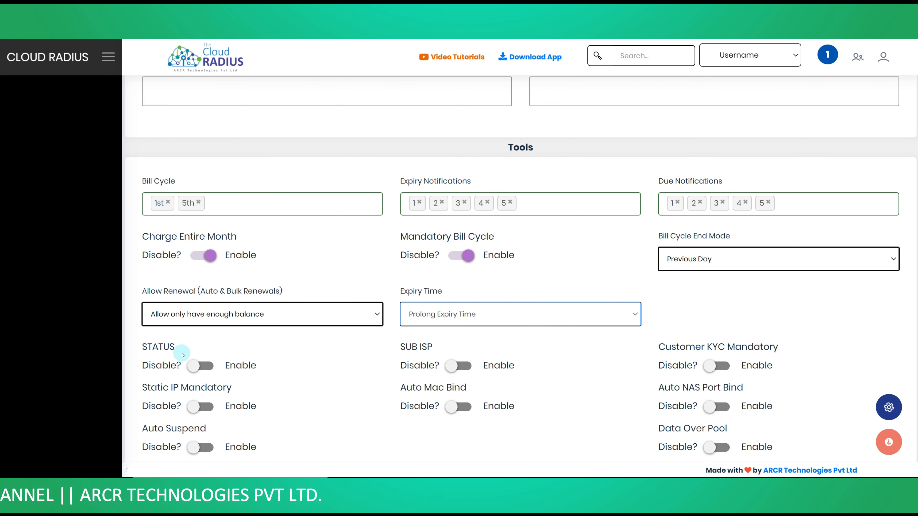
Enable Status, Sub ISP, Customer KYC Mandatory, Static IP Mandatory and Auto Mac Bind for the partner.
click(207, 367)
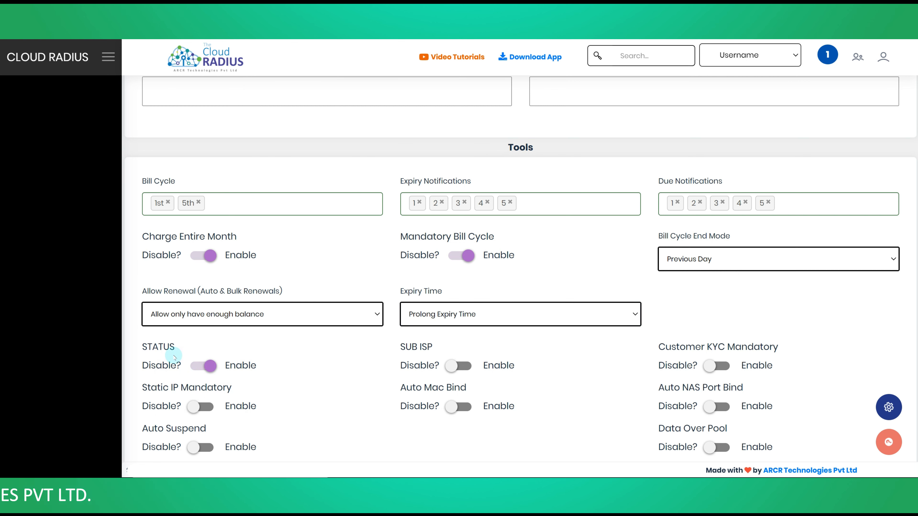
click(470, 370)
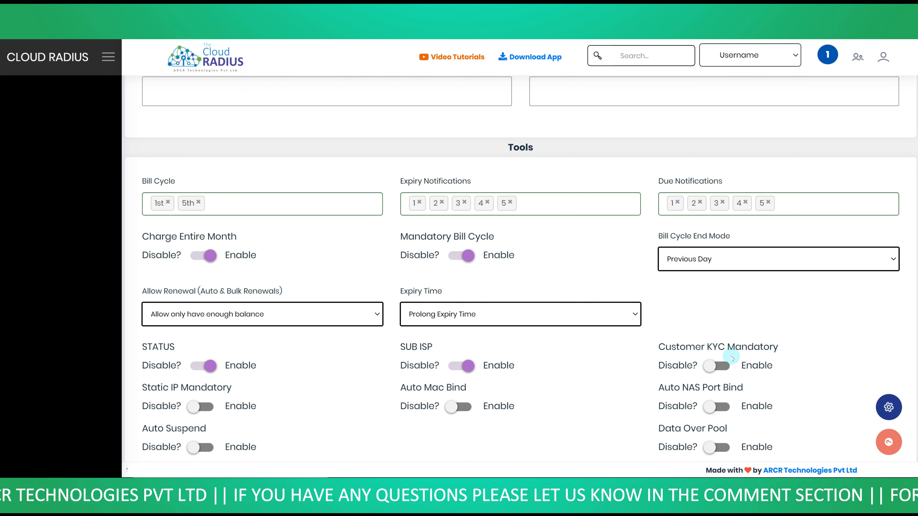
click(724, 361)
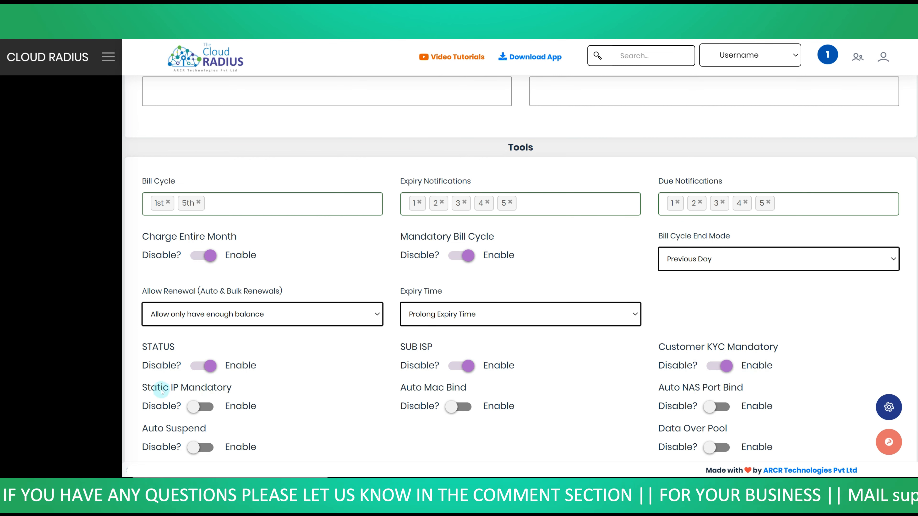
click(201, 410)
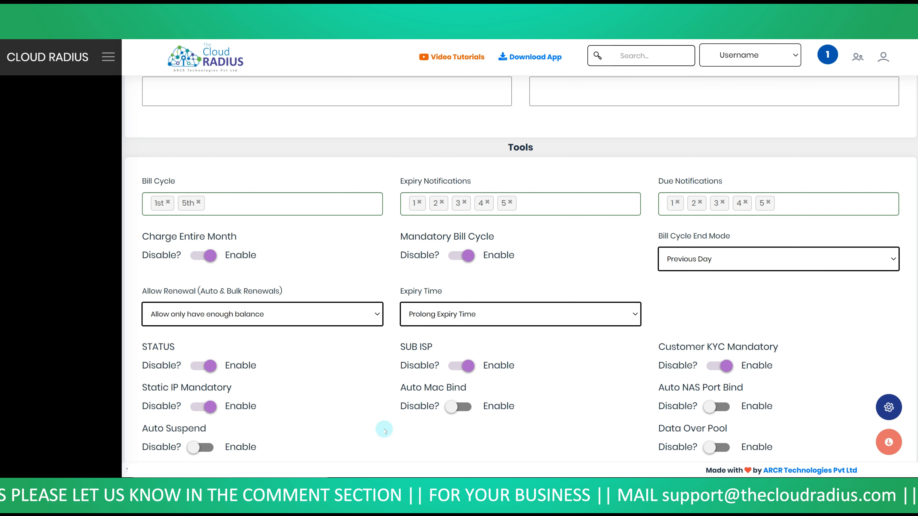
click(473, 407)
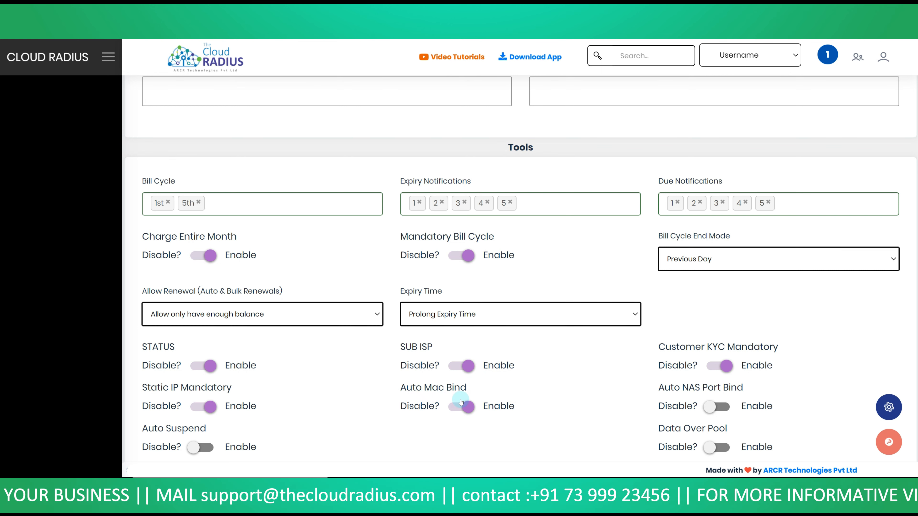
scroll(461, 403, down, 2)
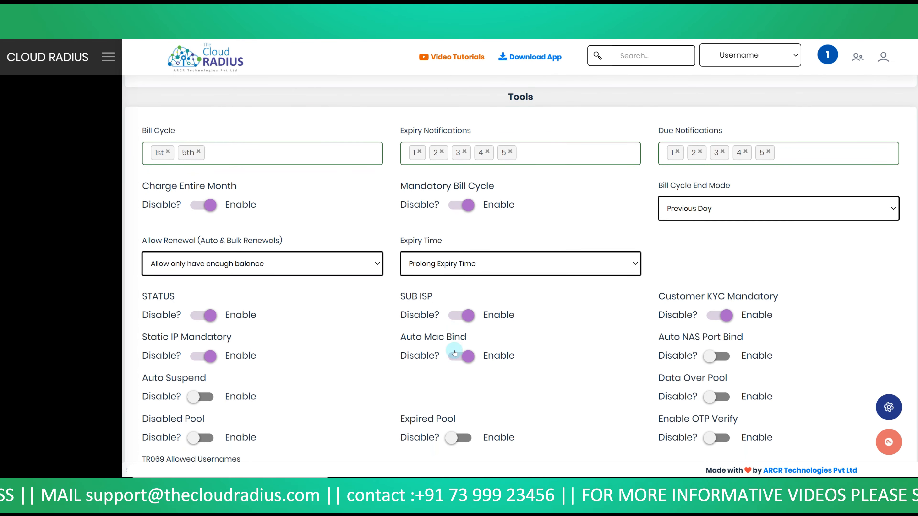